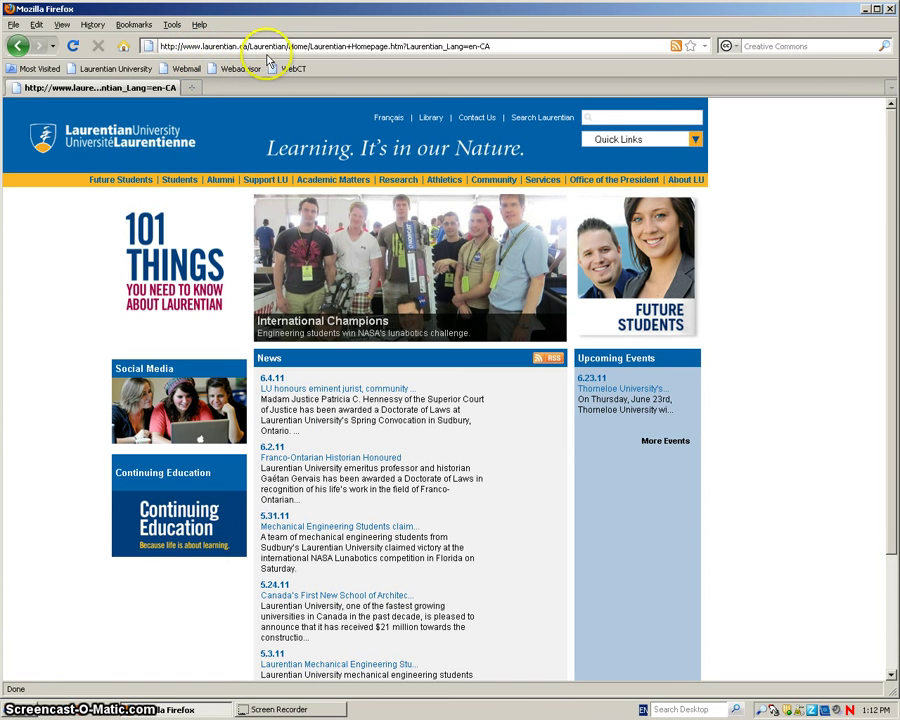
Go to Webadvisor from the university's Quick Links and open the log-in form for students.
left_click(693, 143)
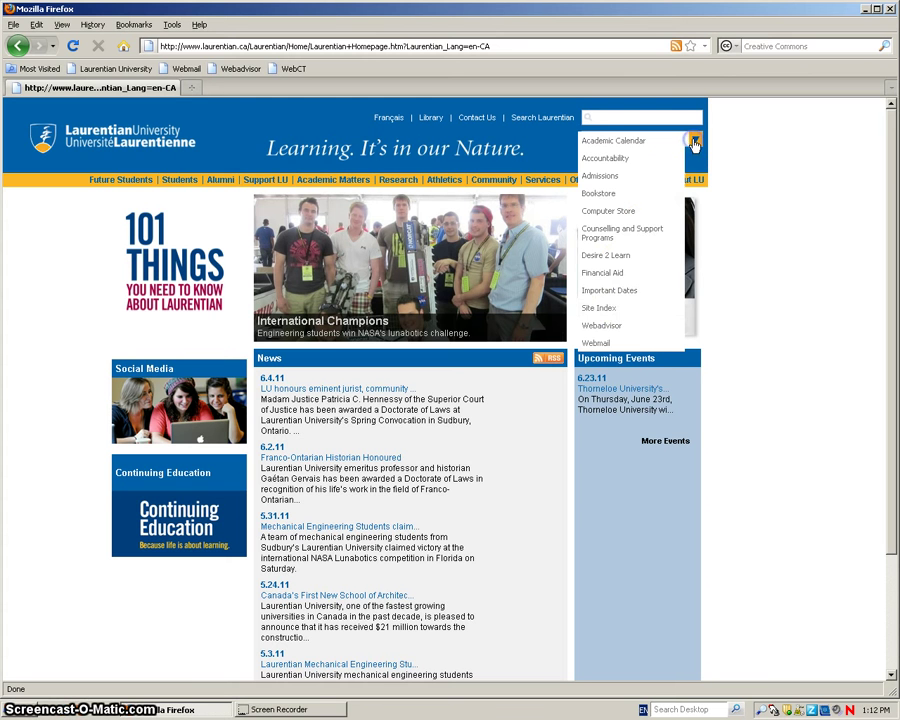
left_click(617, 327)
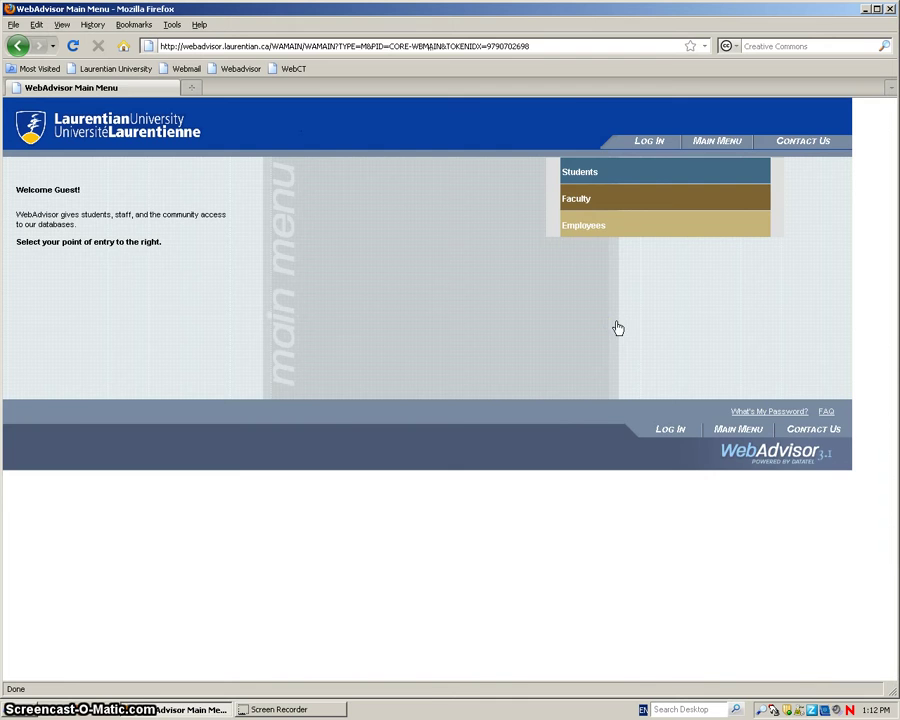
left_click(604, 171)
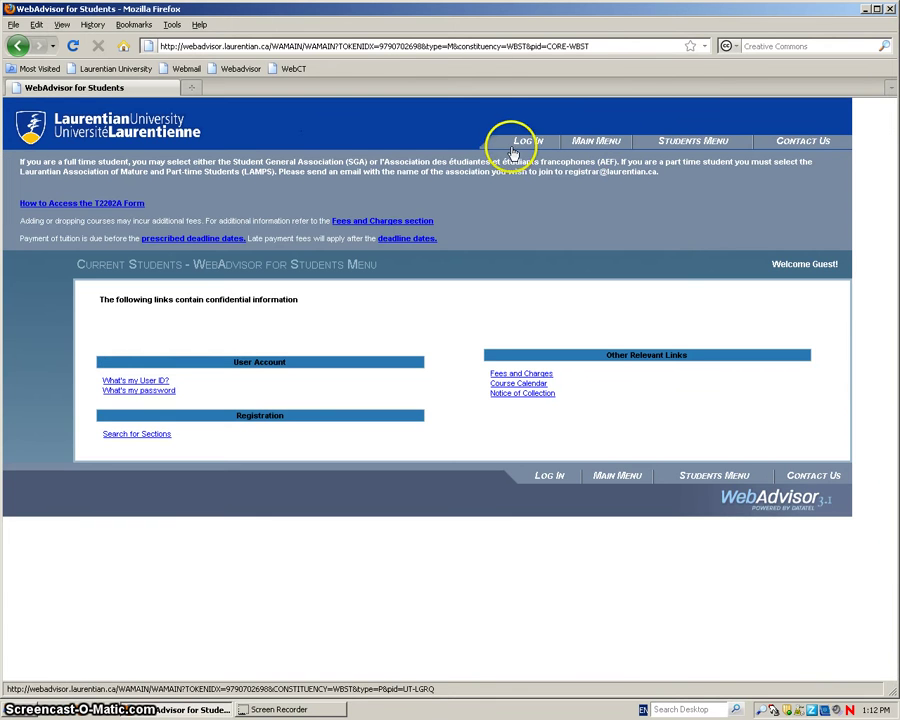
left_click(513, 148)
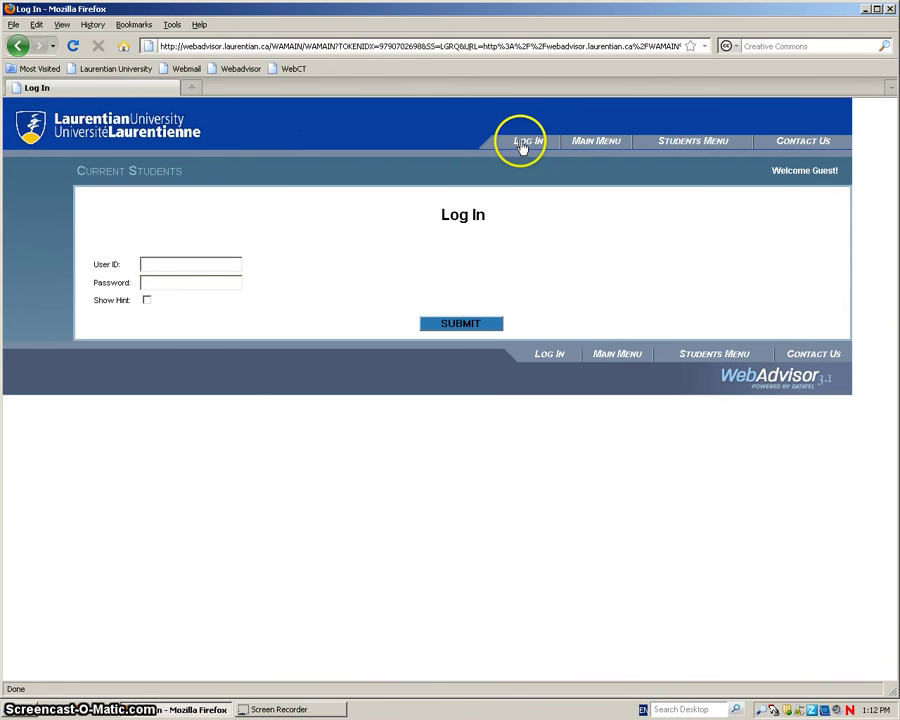
Log in to the student account with the user ID and the account password.
left_click(165, 263)
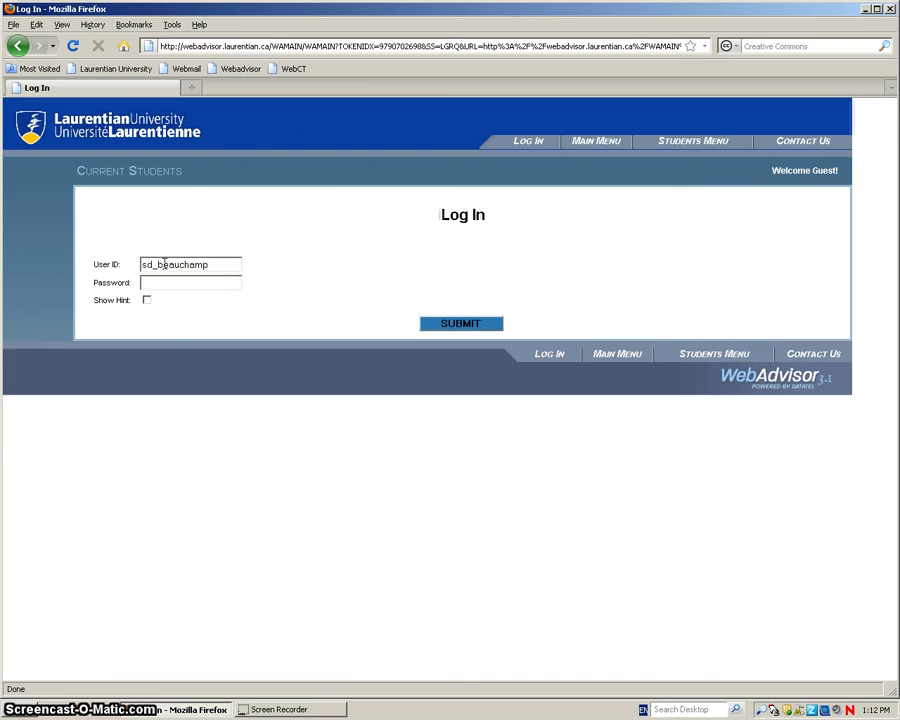
key("Tab")
type("**")
key("Return")
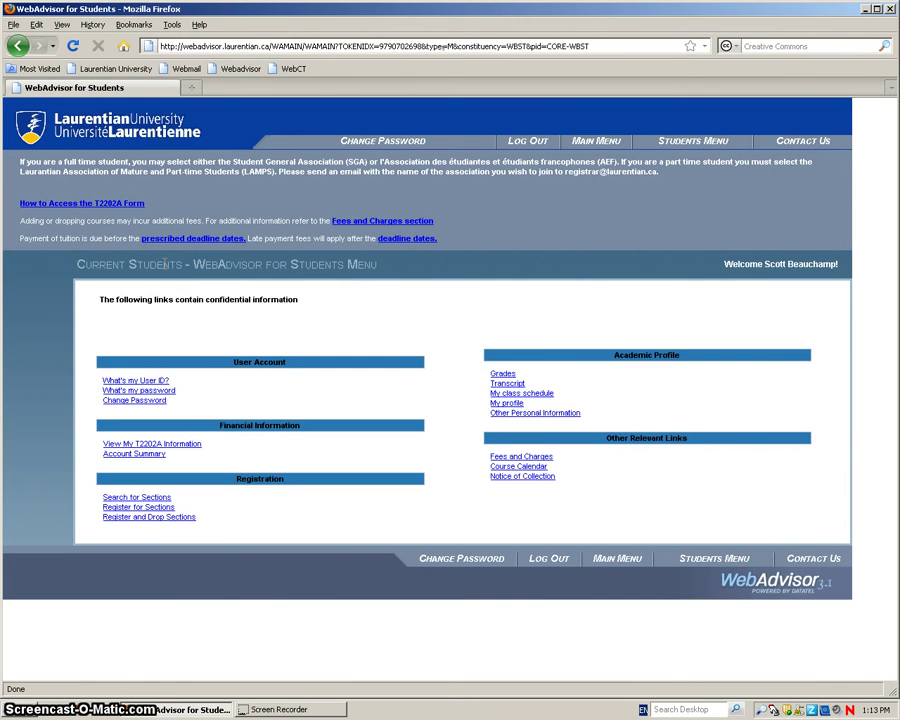
Open the Search and register for sections form within Register for Sections.
left_click(227, 302)
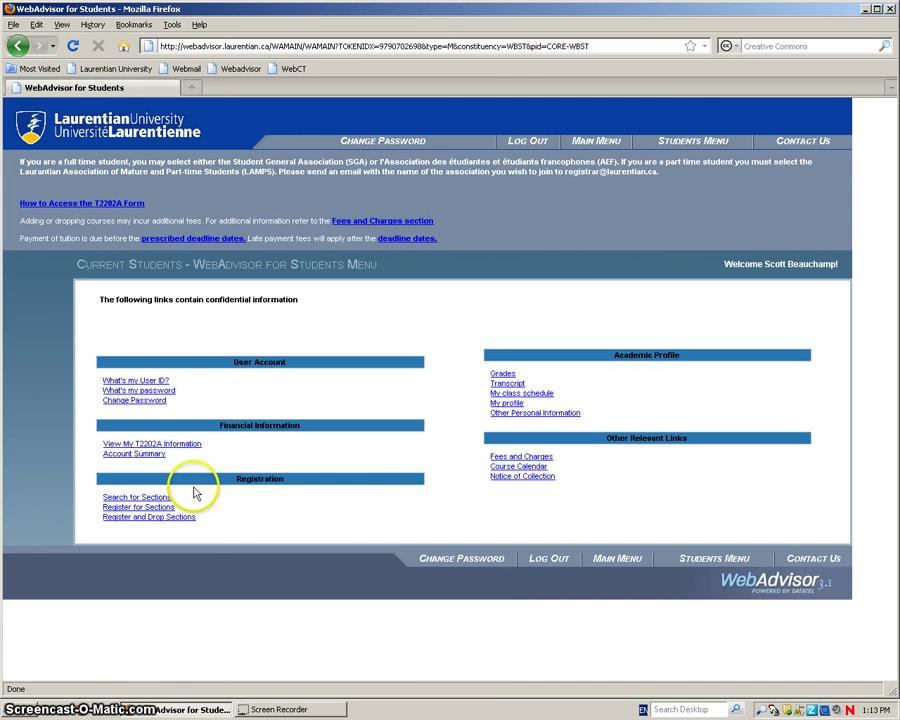
left_click(160, 508)
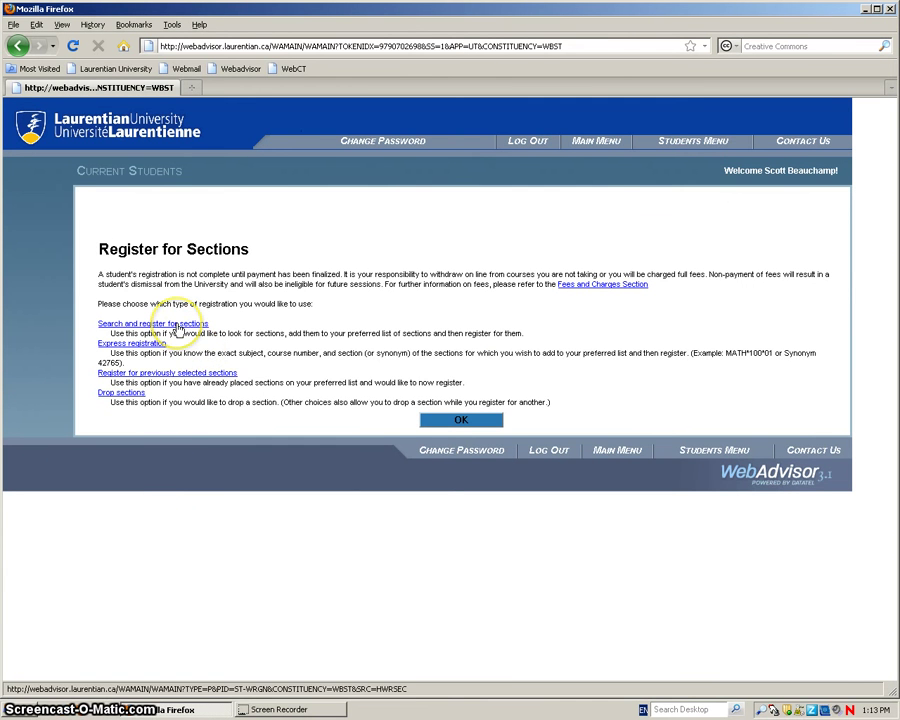
left_click(176, 326)
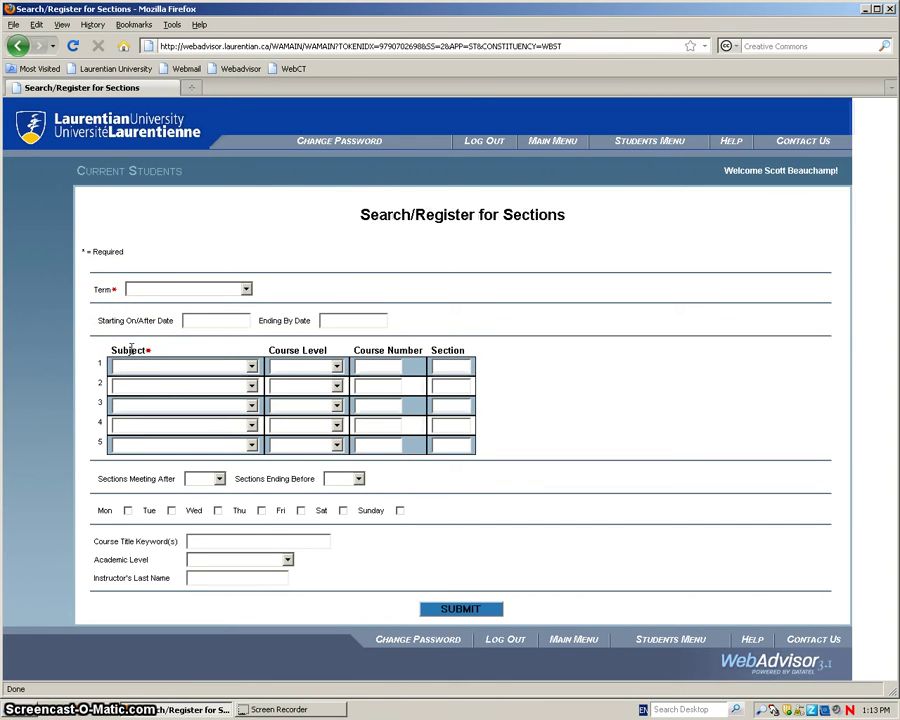
Search the 2011 Fall Winter Term for English sections at First Year course level.
left_click(246, 289)
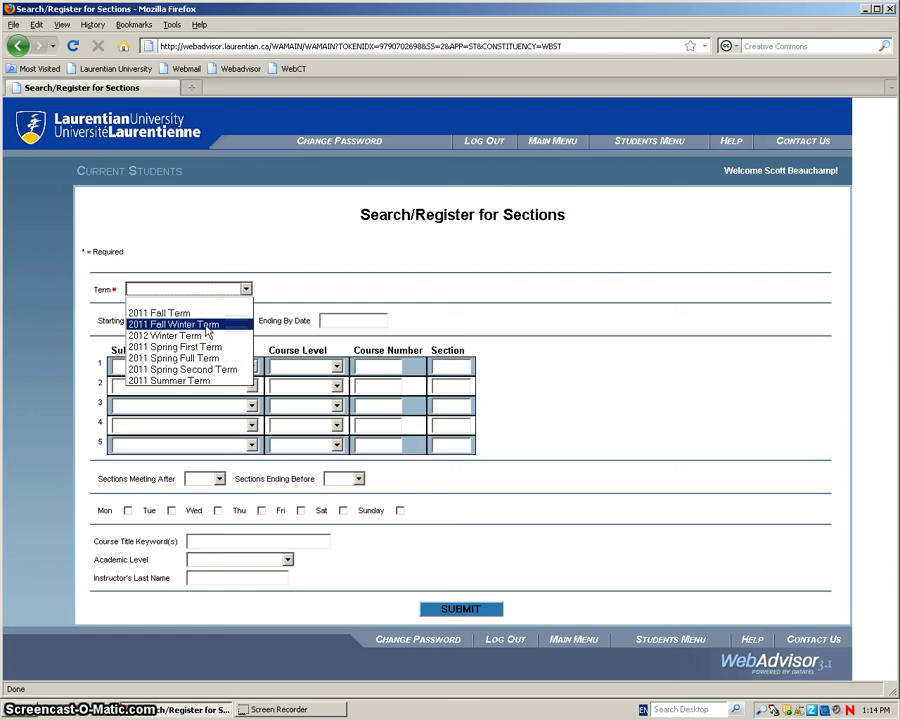
left_click(206, 325)
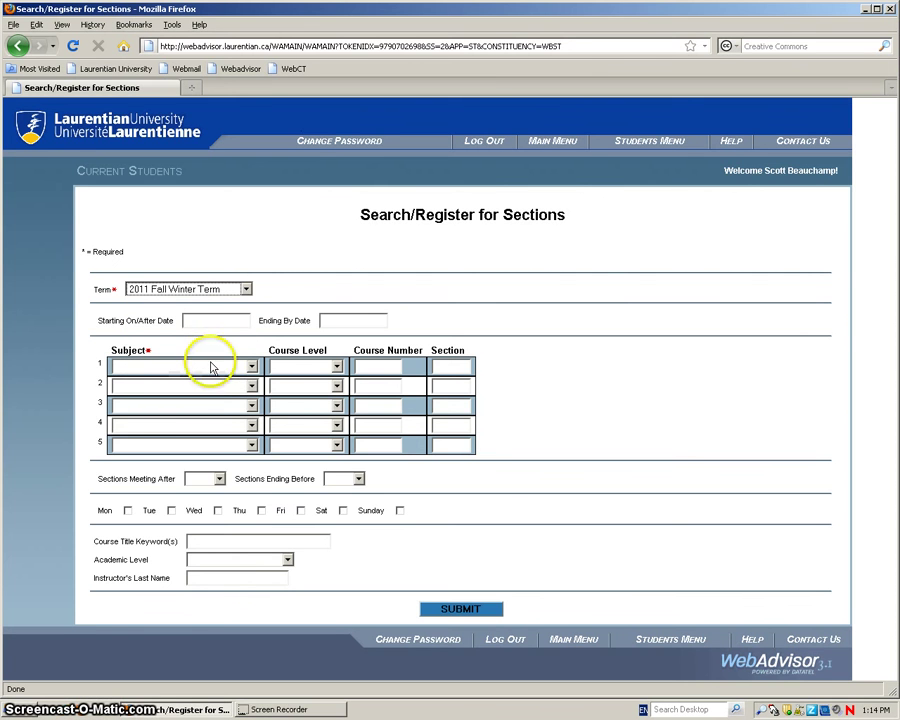
left_click(212, 368)
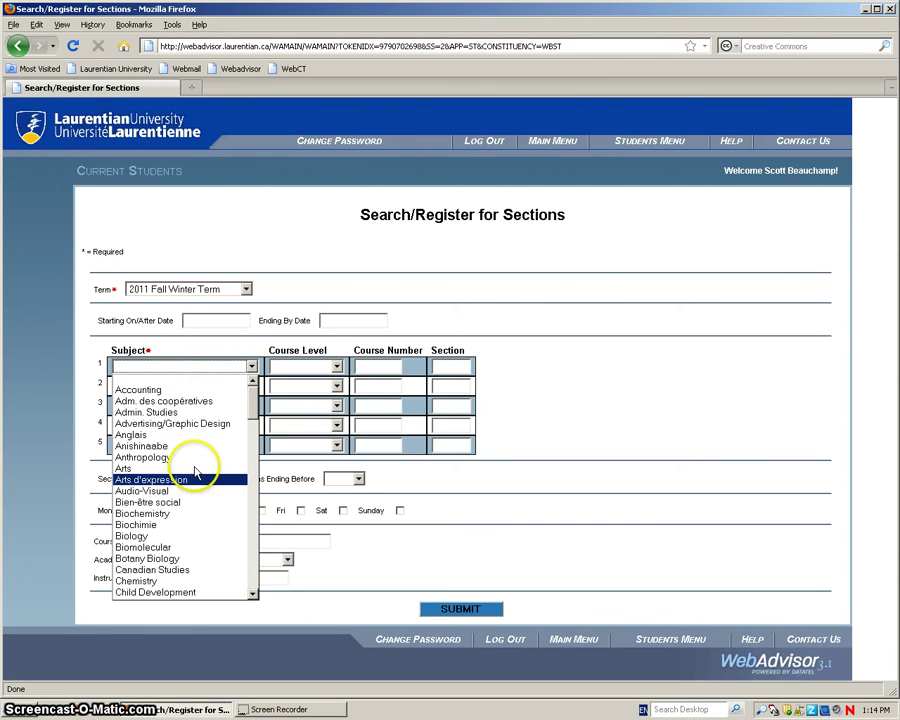
type("engl")
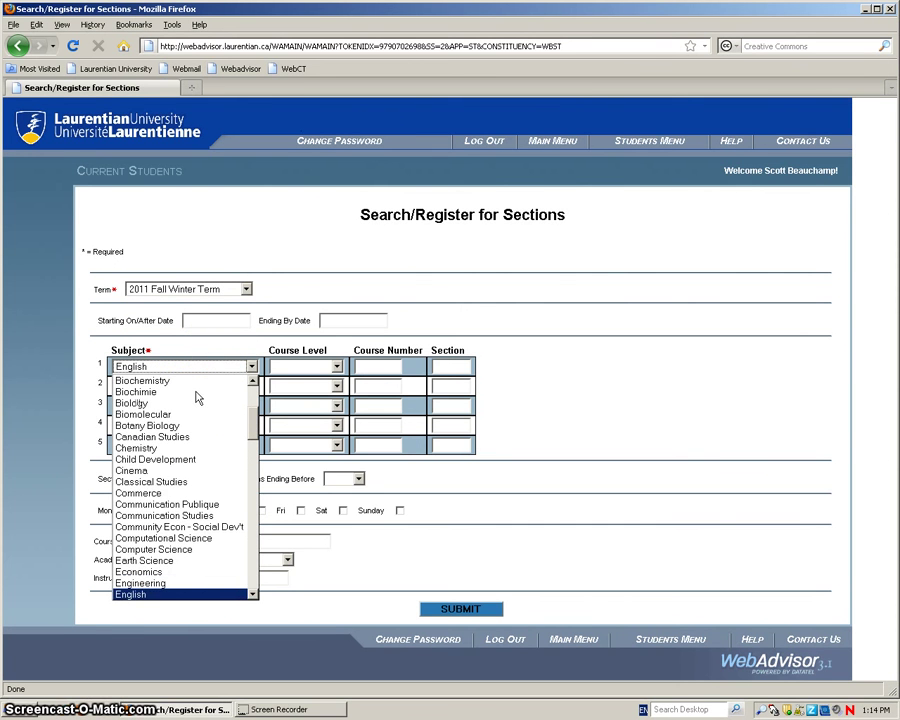
left_click(172, 594)
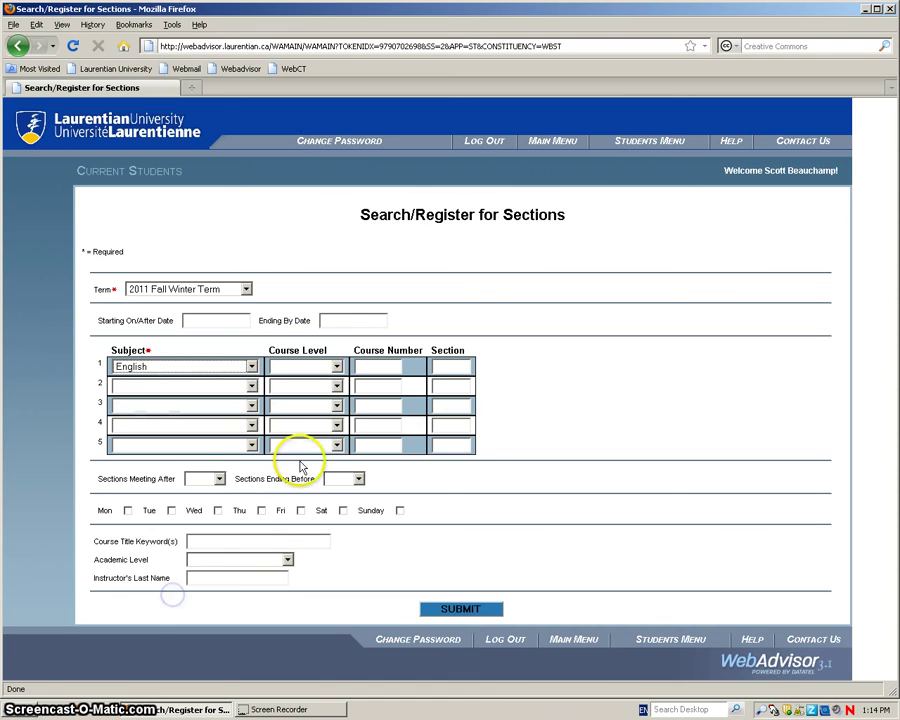
left_click(336, 368)
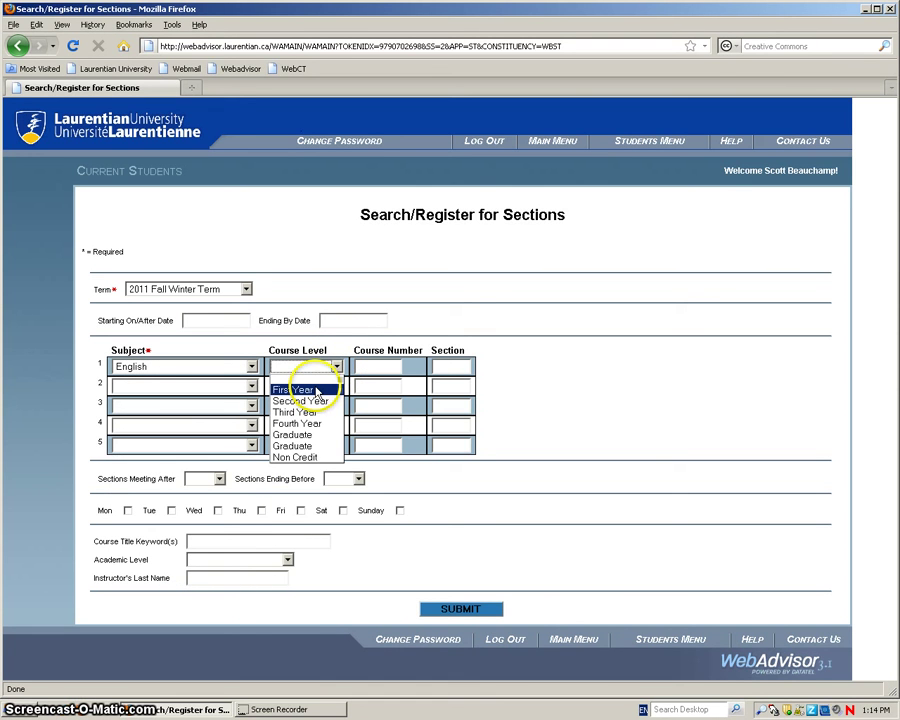
left_click(316, 392)
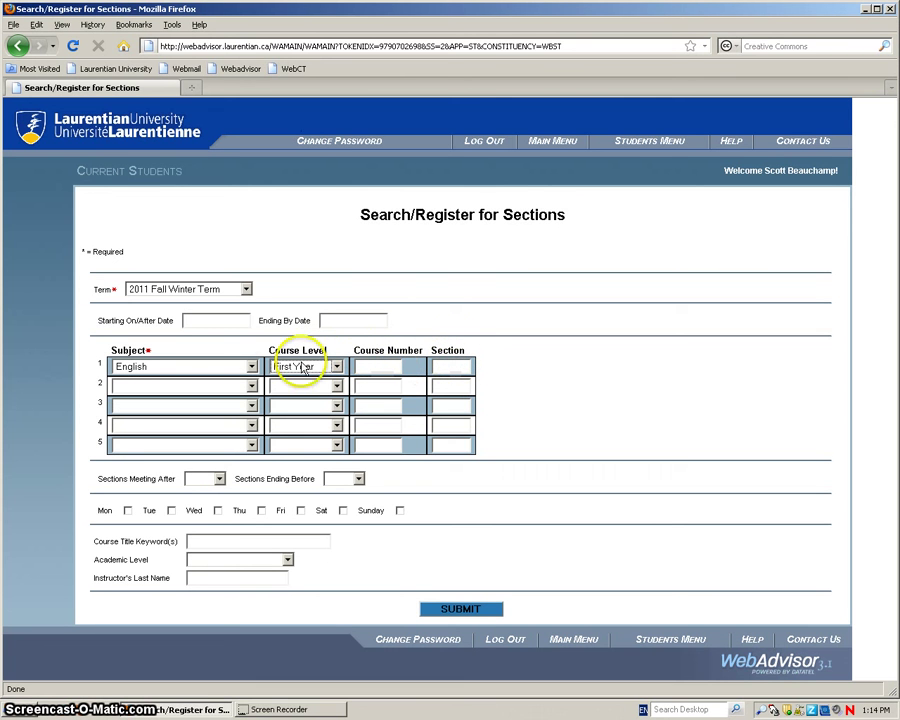
left_click(457, 610)
Select section ENGL-1705EL-01 Intro - Writing & Engl Studies, review its meeting times and credits, and submit the selection.
scroll(375, 395, "down", 2)
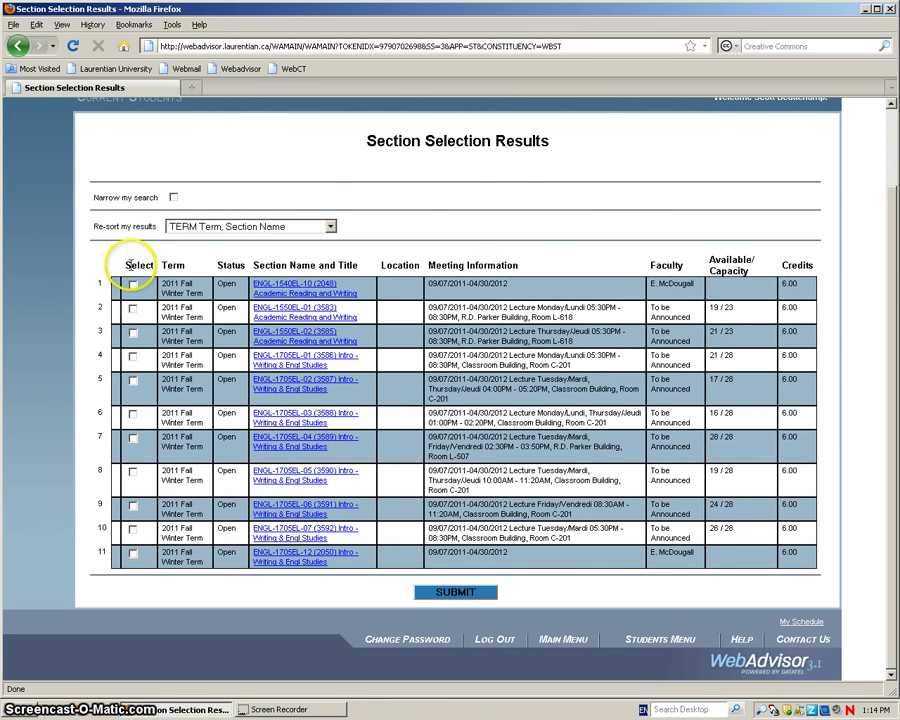
left_click(133, 357)
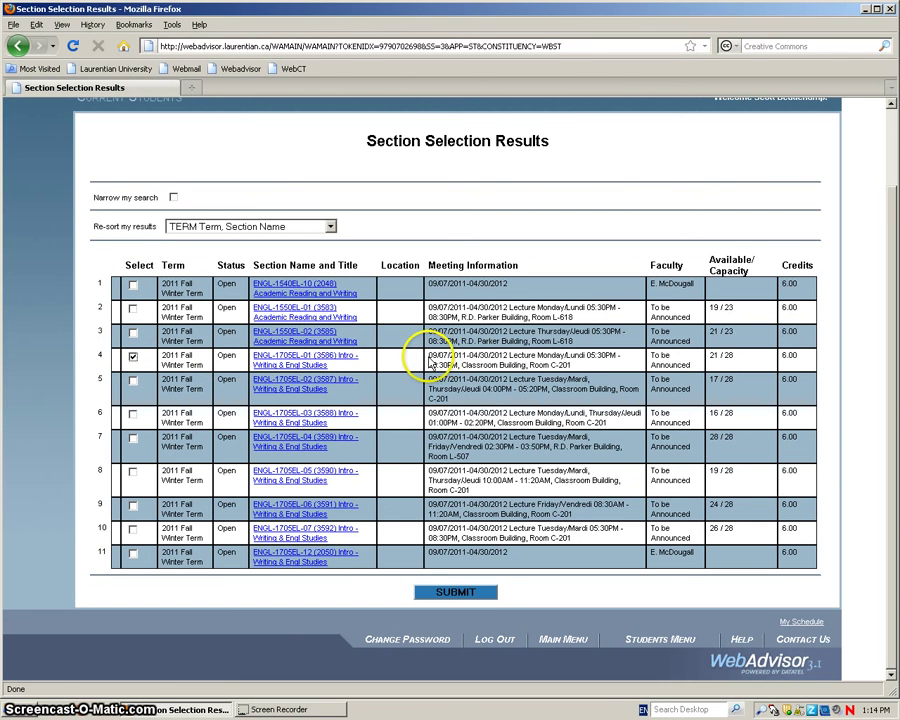
left_click_drag(430, 362, 655, 368)
left_click(600, 370)
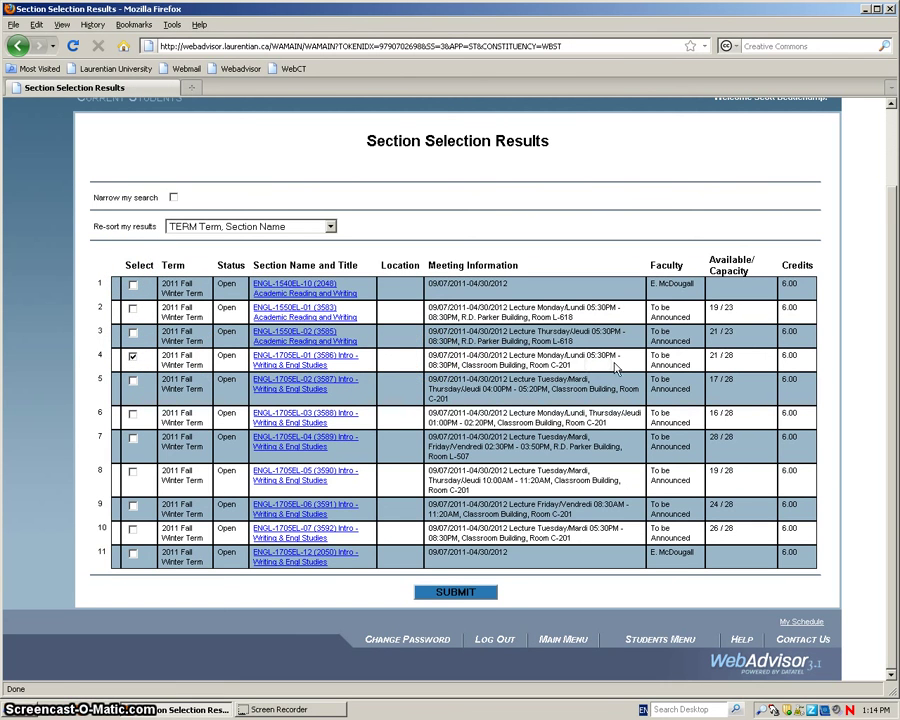
double_click(789, 355)
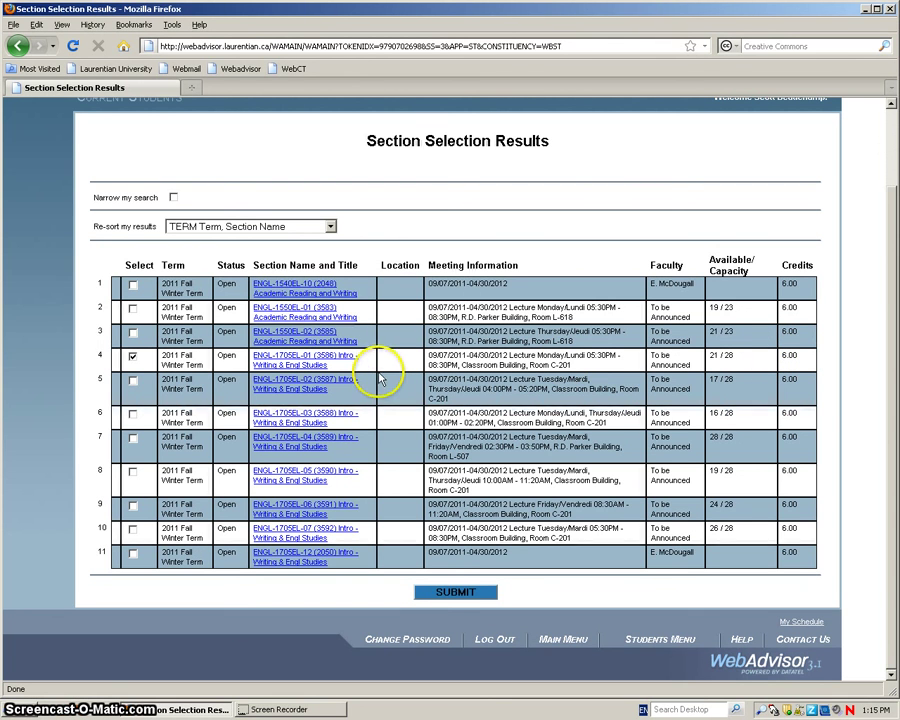
left_click(438, 598)
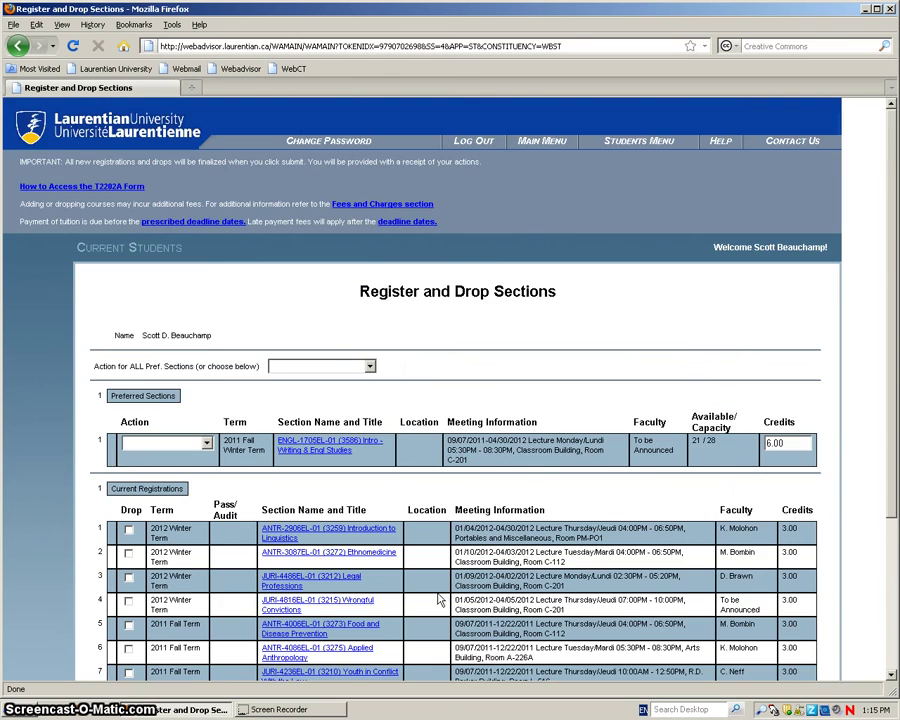
Set the action for preferred section ENGL-1705EL-01 to Register and submit the registration.
scroll(425, 372, "down", 3)
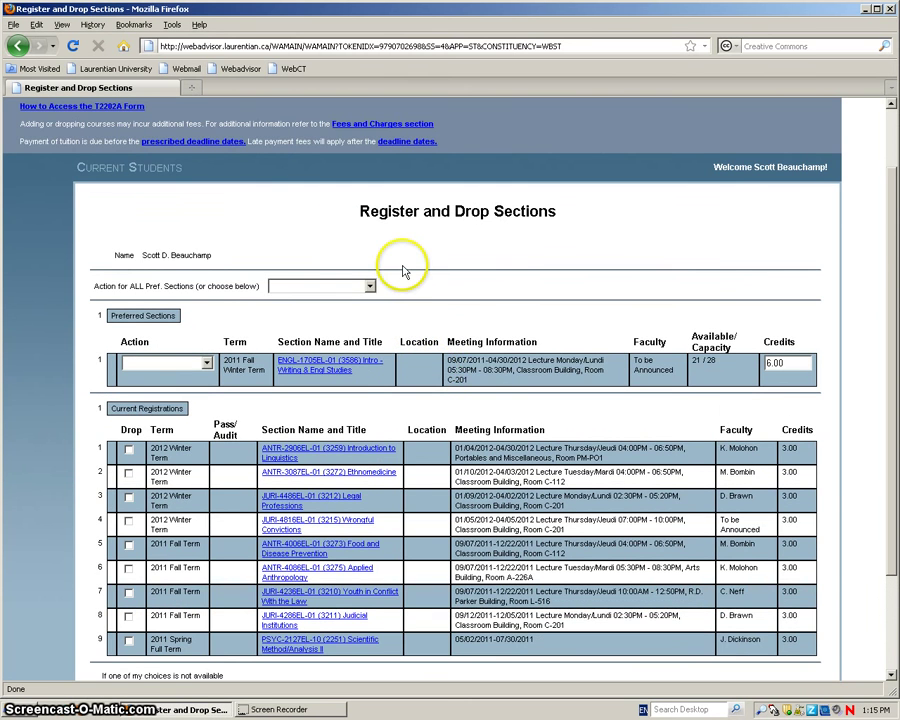
scroll(402, 268, "down", 3)
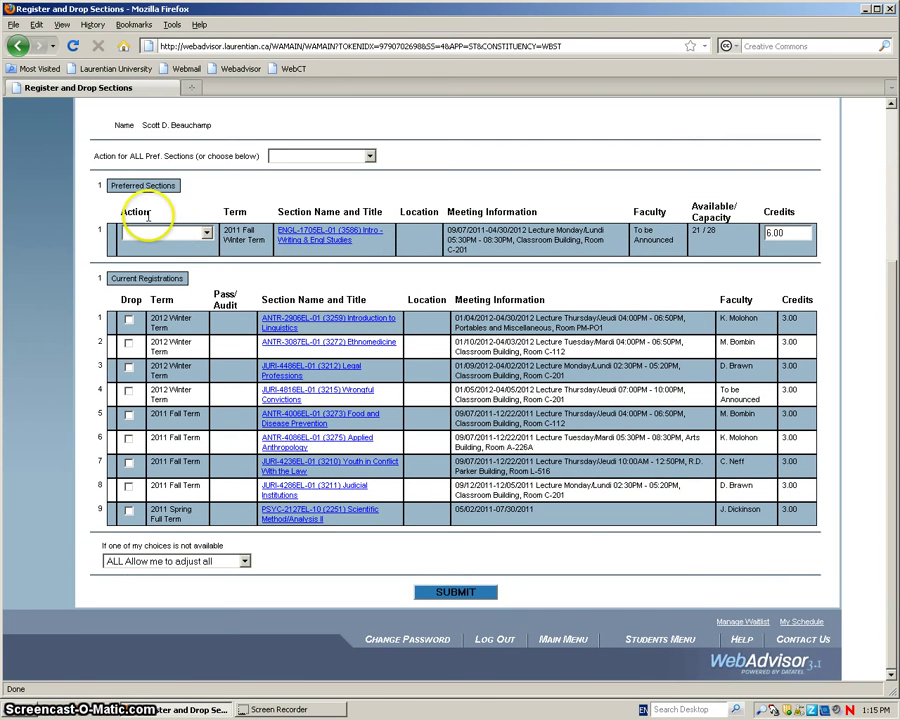
left_click(209, 234)
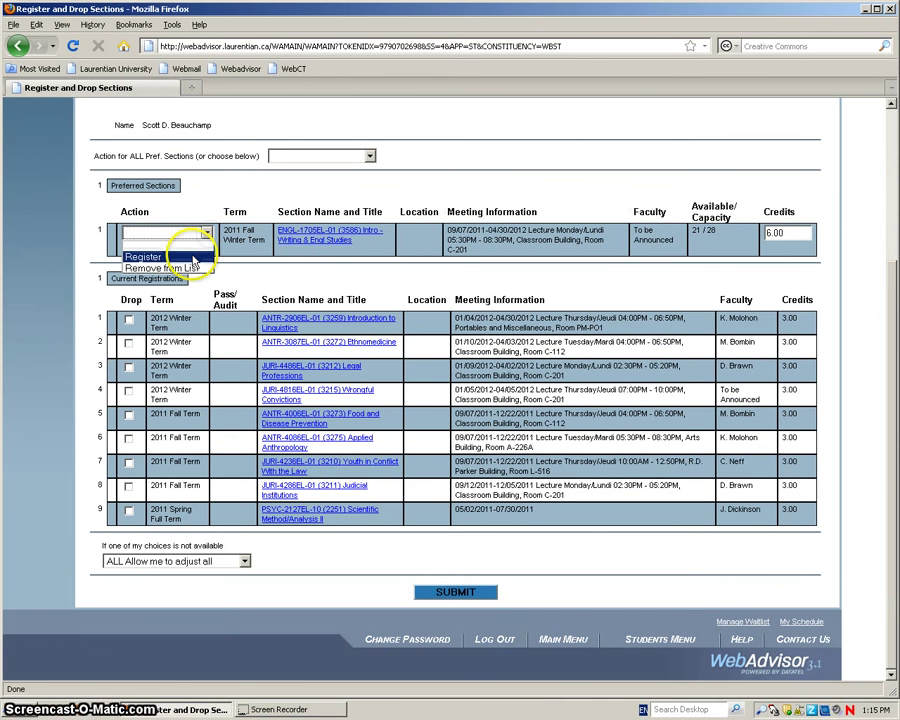
left_click(195, 257)
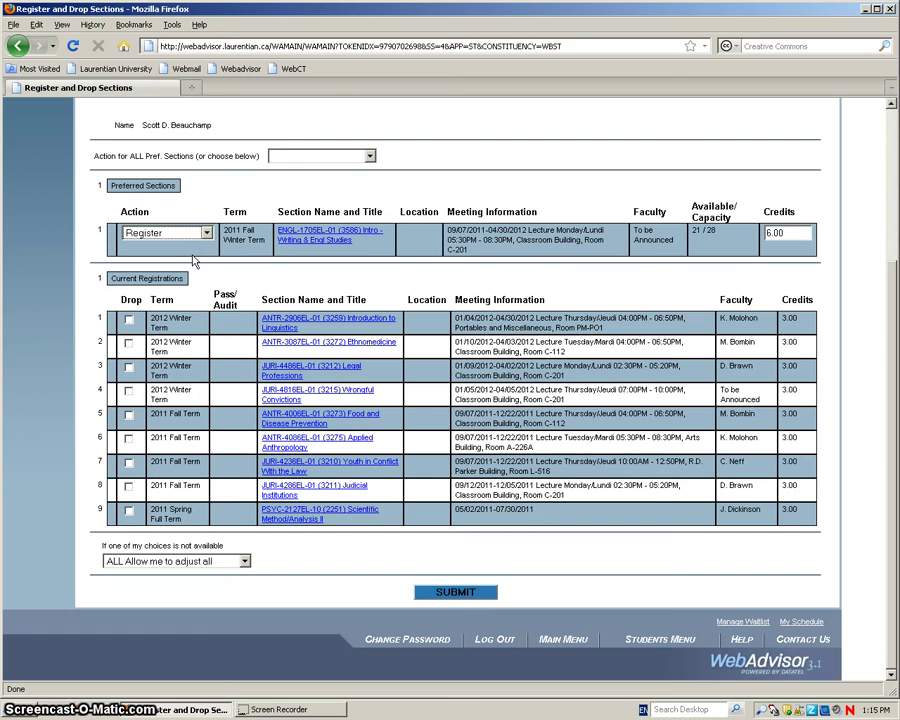
left_click(437, 594)
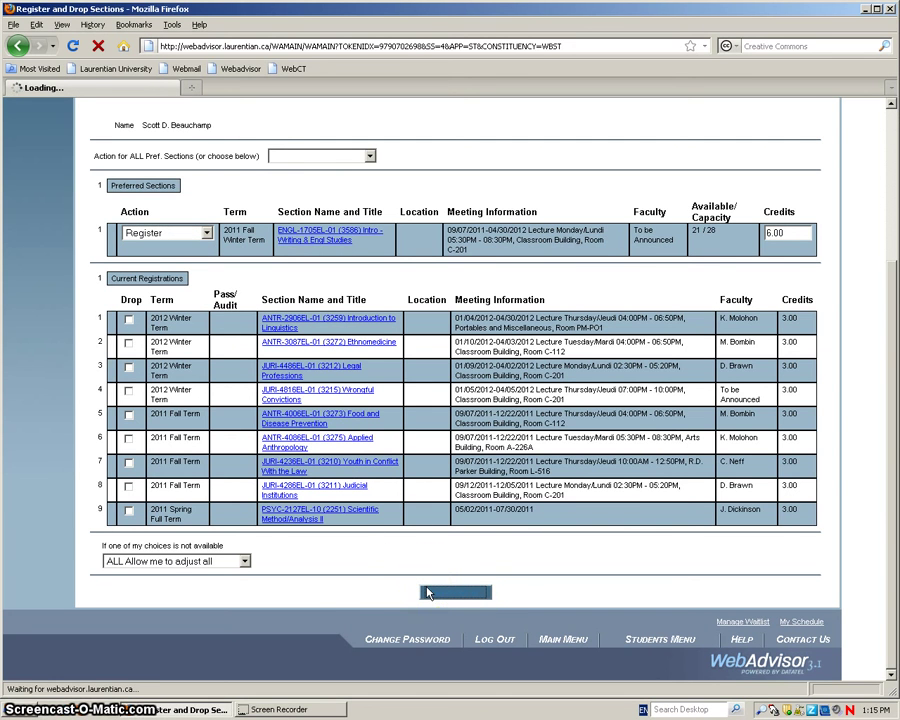
left_click(353, 586)
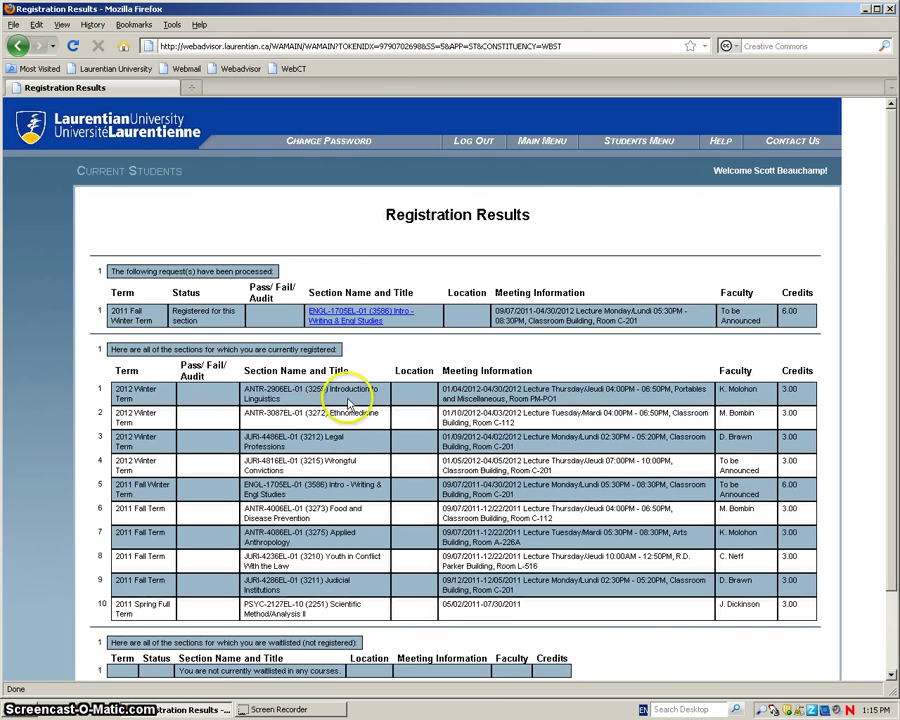
Check the processed request's status and the ENGL-1705EL-01 entry among the currently registered sections.
scroll(323, 325, "down", 2)
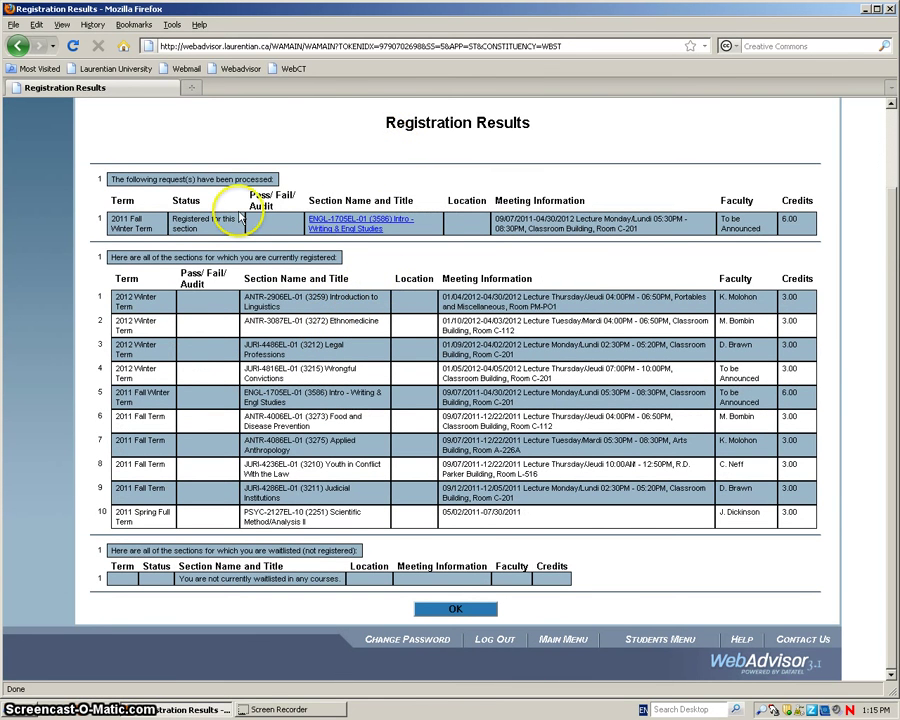
left_click_drag(174, 218, 212, 235)
left_click(212, 235)
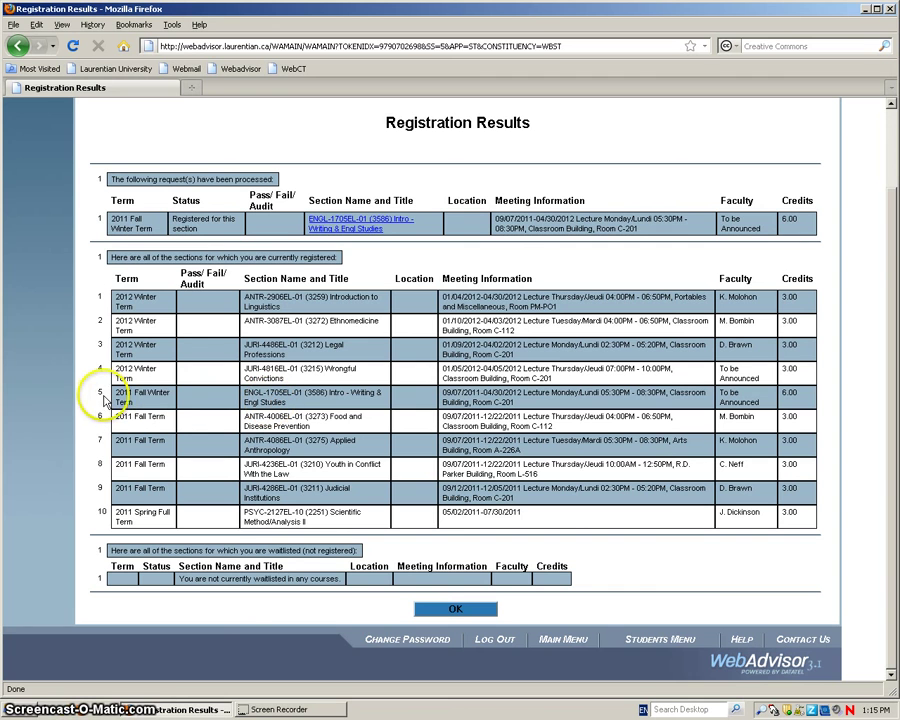
left_click_drag(244, 392, 386, 409)
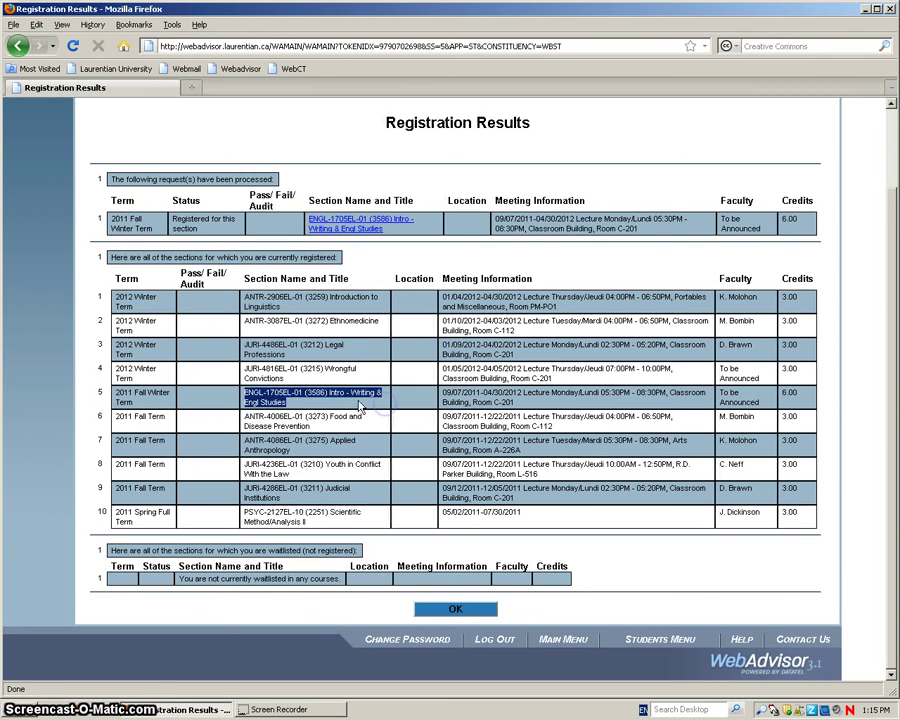
left_click(352, 407)
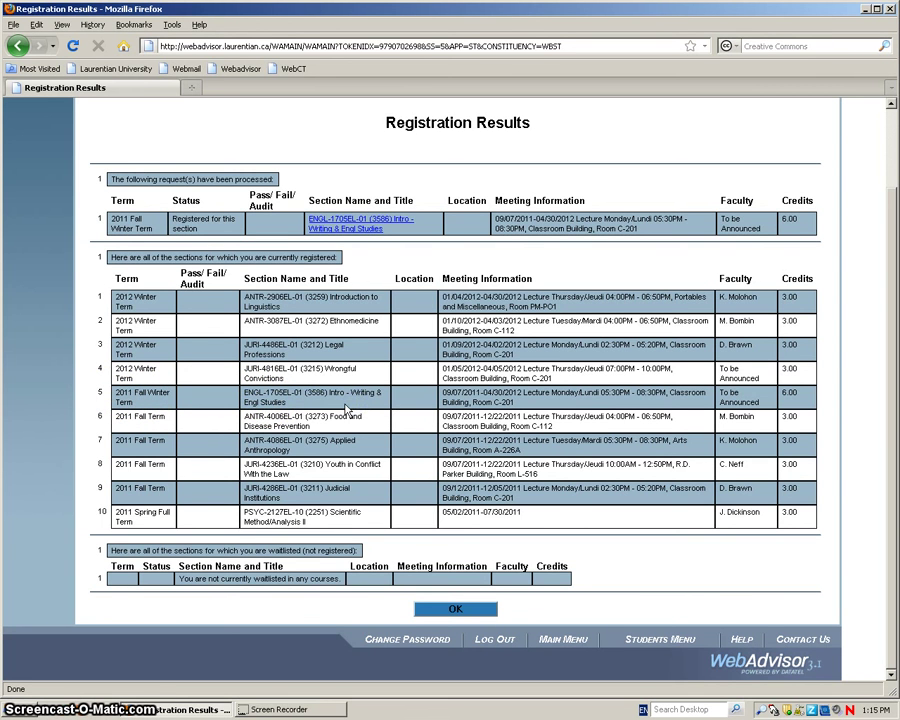